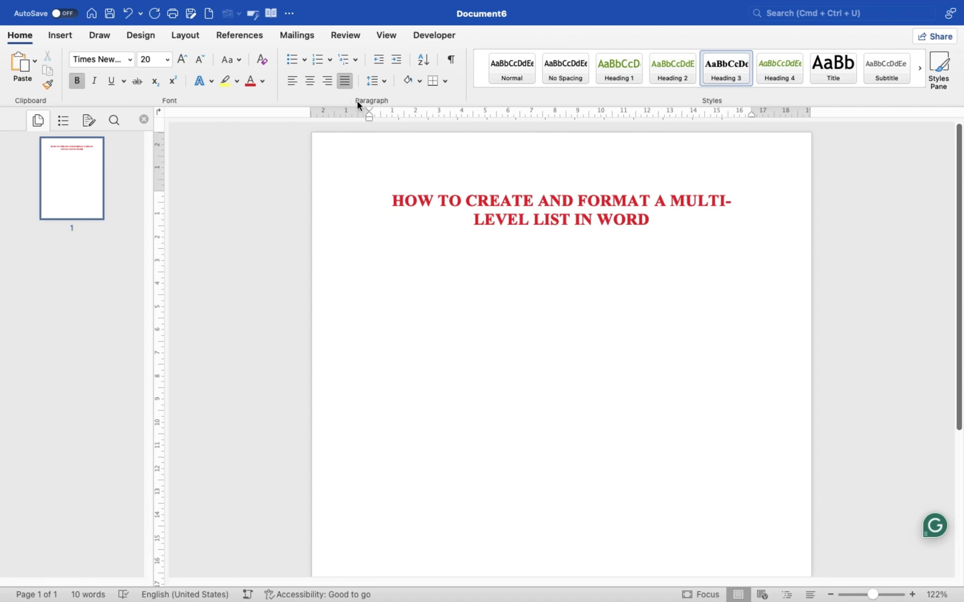
# Create a 1. 2. 3. numbered list of PHILIPPINES, ILIGAN, CDO and DAVAO
pyautogui.click(331, 61)
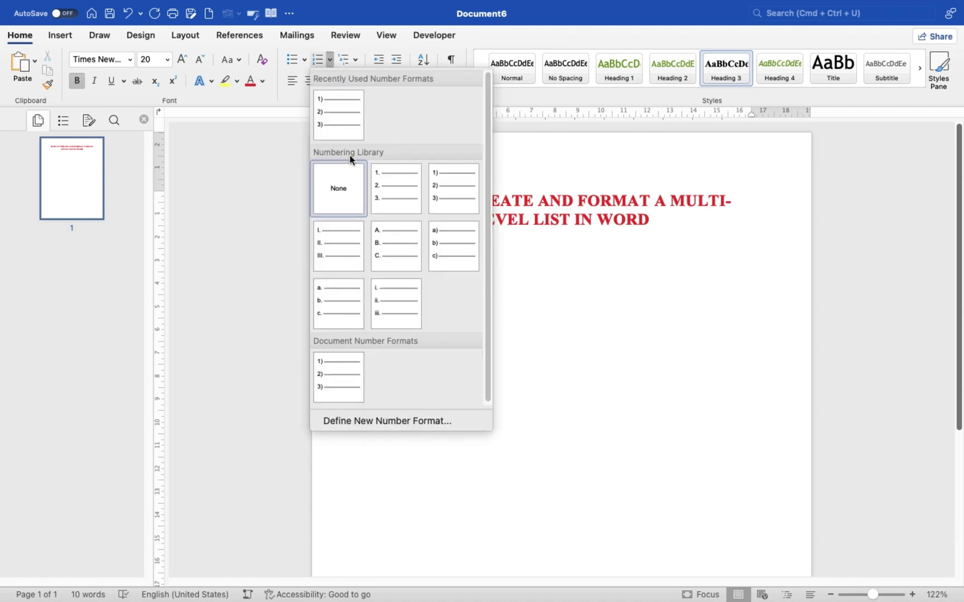
pyautogui.click(396, 189)
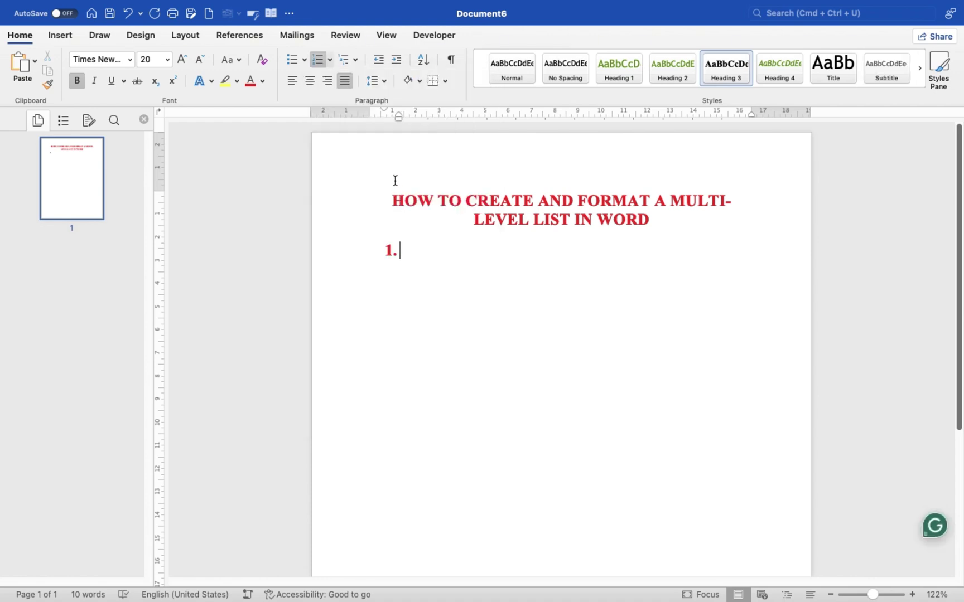
pyautogui.write('PHILIPPI')
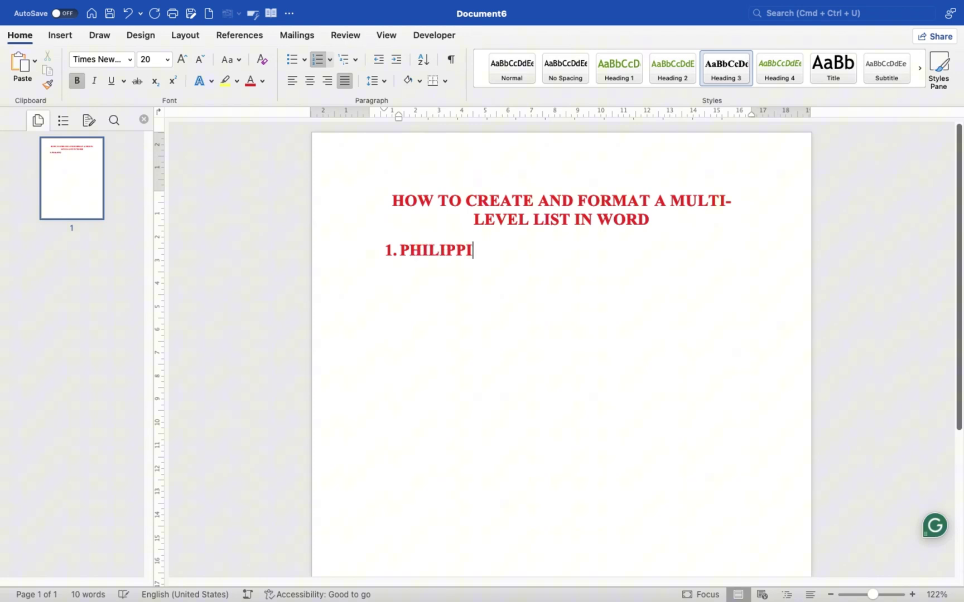
pyautogui.write('NES')
pyautogui.press('Return')
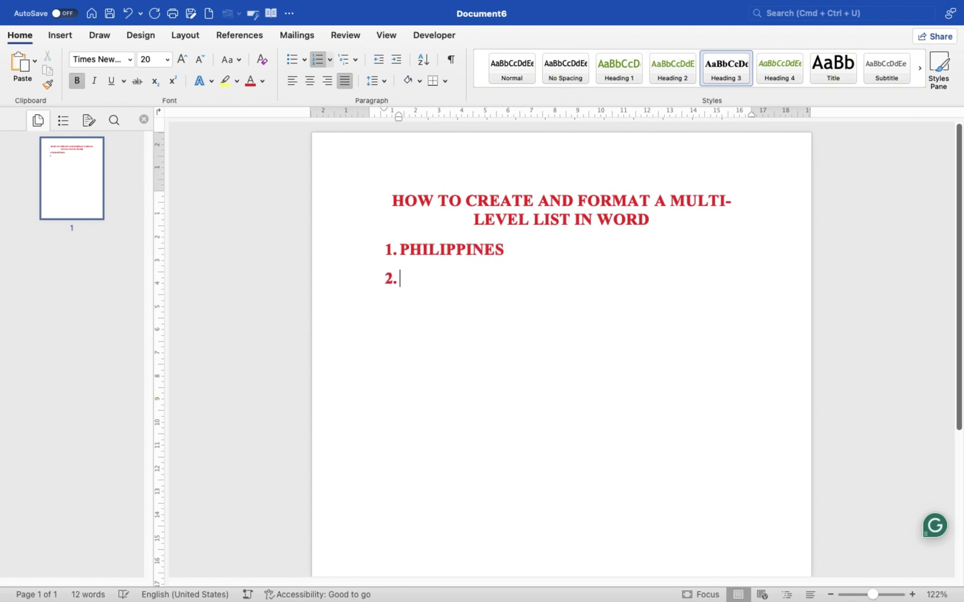
pyautogui.write('ILIGAN')
pyautogui.press('Return')
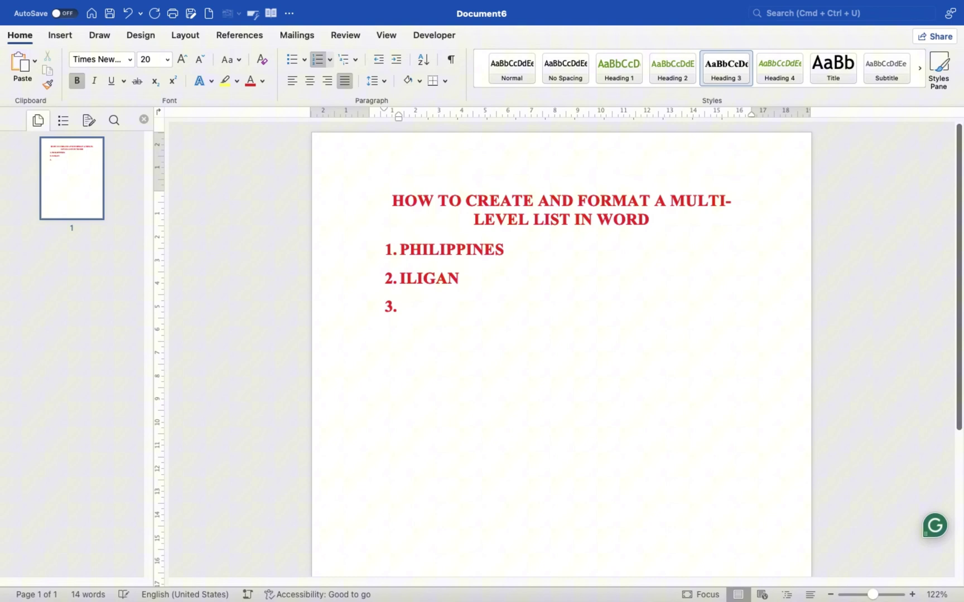
pyautogui.write('CDO')
pyautogui.press('Return')
pyautogui.write('D')
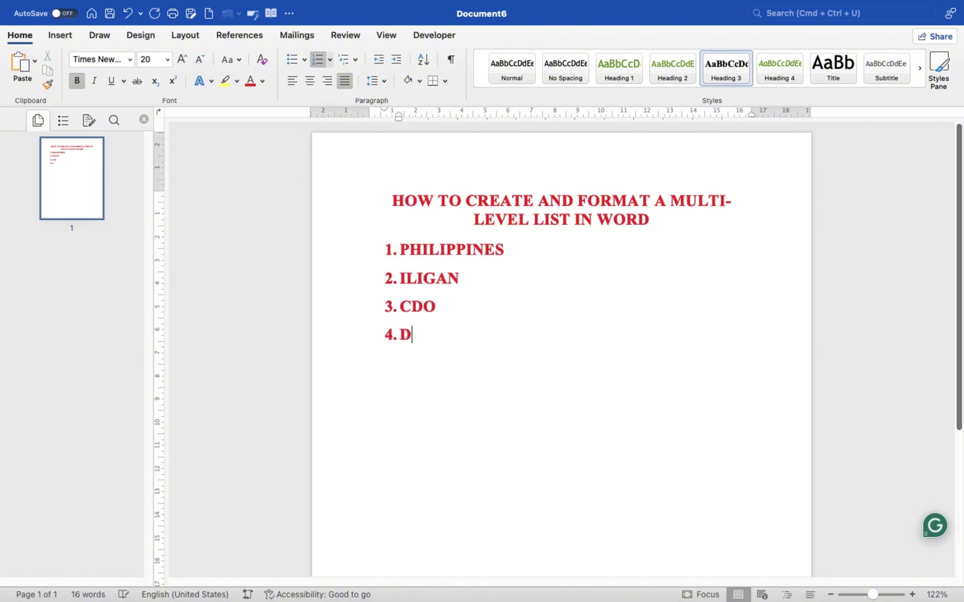
pyautogui.write('AVAO')
# Demote ILIGAN, CDO and DAVAO to lettered sub-items a, b and c under PHILIPPINES
pyautogui.press('Tab')
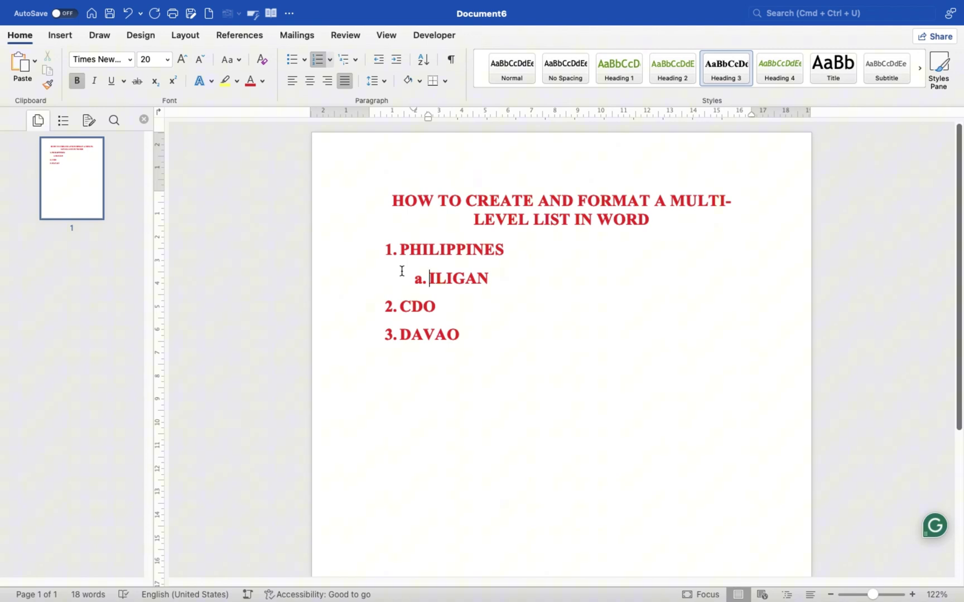
pyautogui.press('Down')
pyautogui.press('Left')
pyautogui.press('Left')
pyautogui.press('Left')
pyautogui.press('Tab')
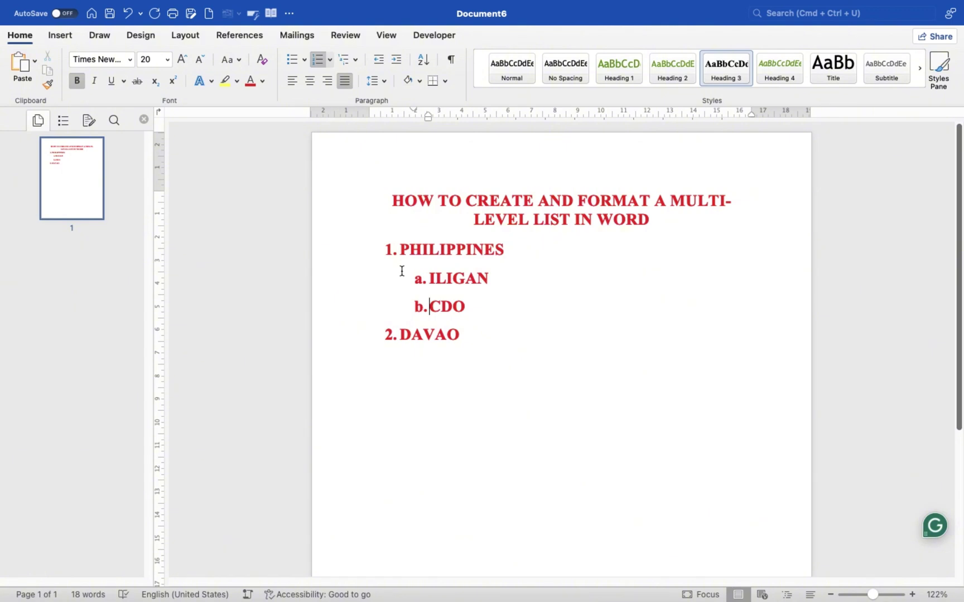
pyautogui.press('Down')
pyautogui.press('Left')
pyautogui.press('Left')
pyautogui.press('Tab')
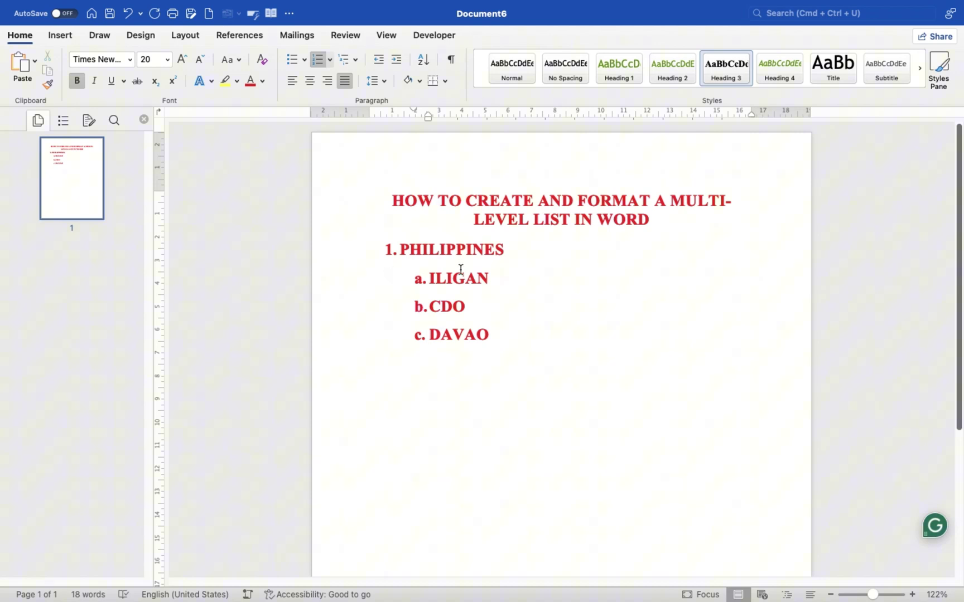
pyautogui.click(399, 251)
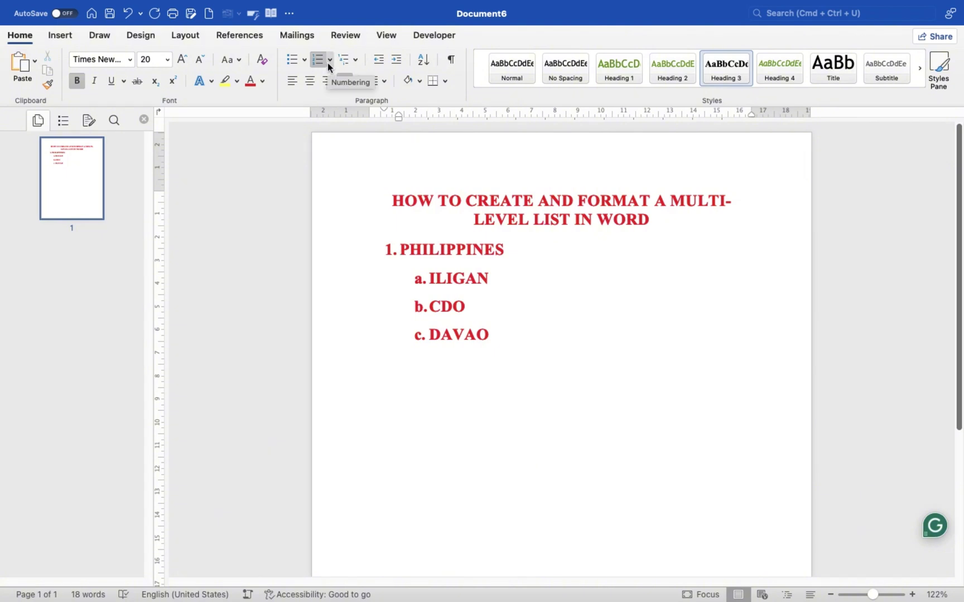
pyautogui.click(356, 60)
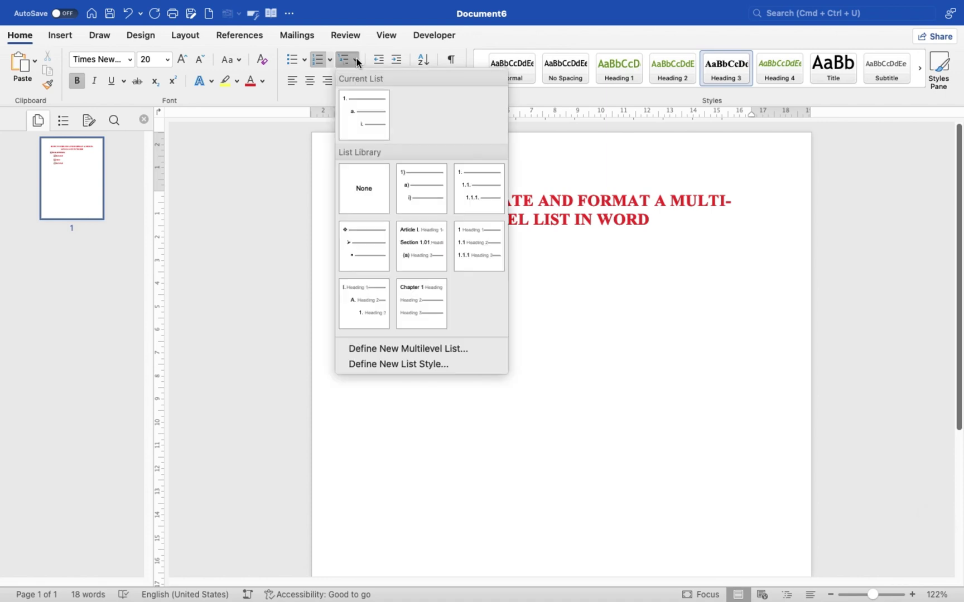
pyautogui.click(464, 349)
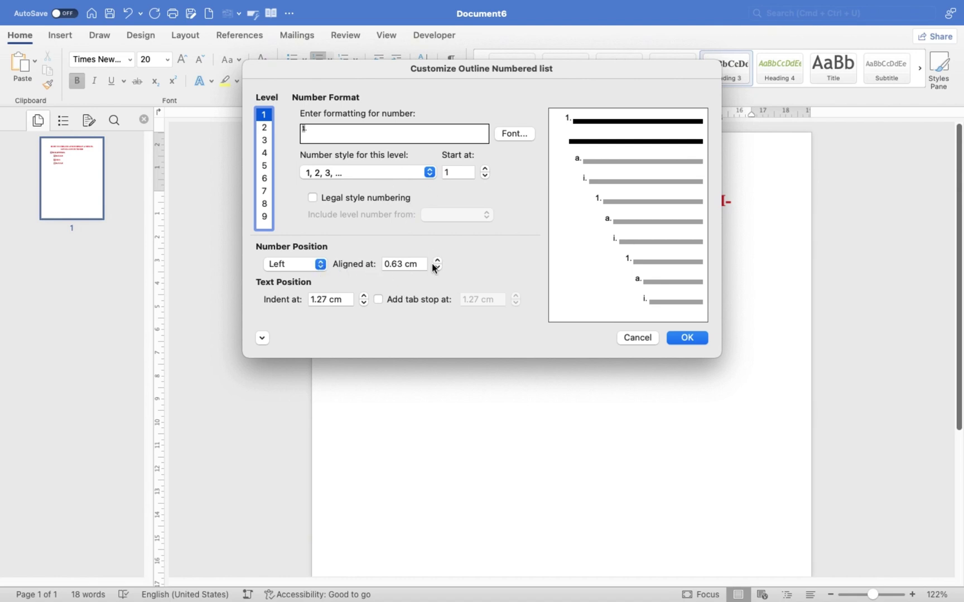
pyautogui.click(265, 178)
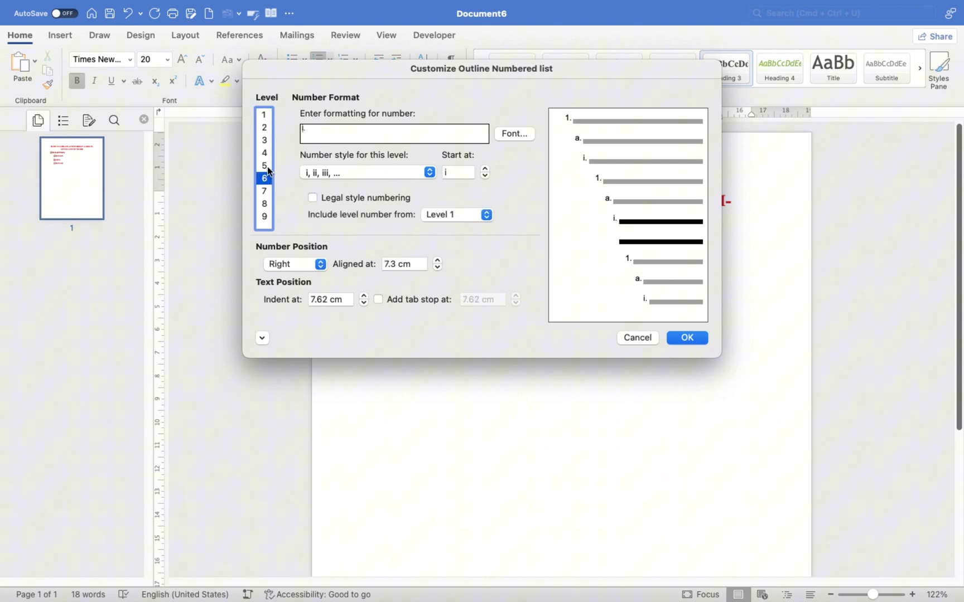
pyautogui.click(265, 165)
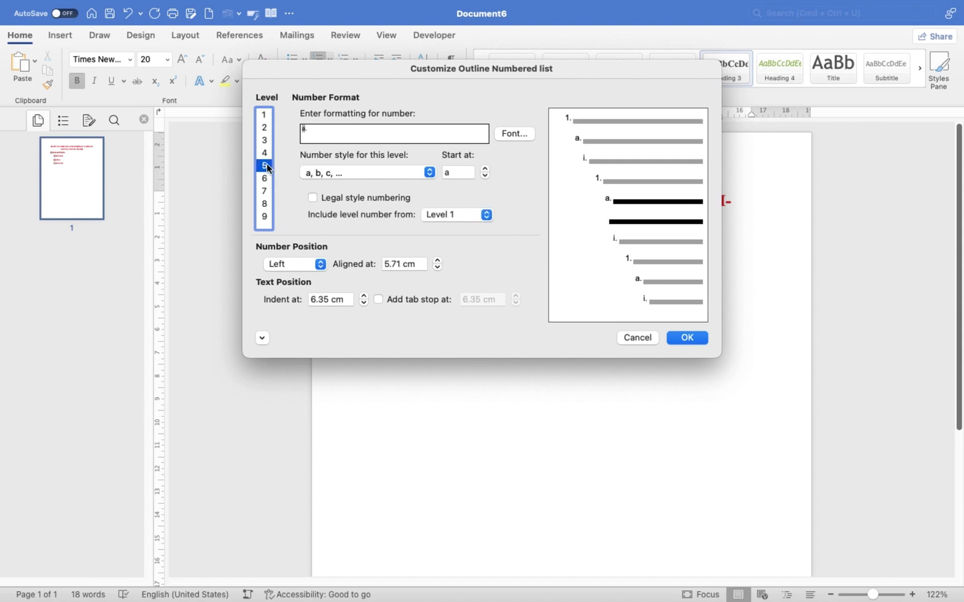
pyautogui.click(265, 139)
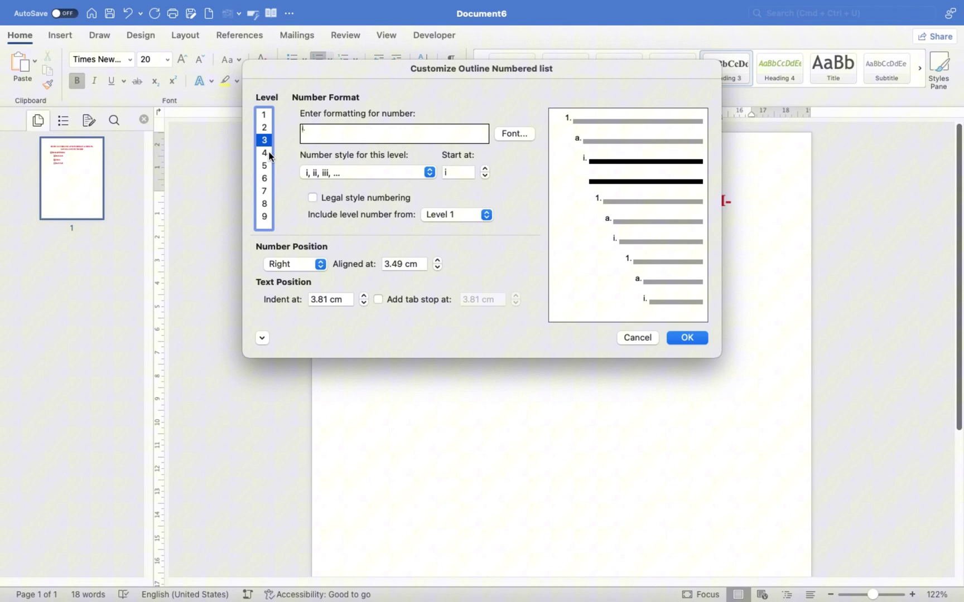
pyautogui.click(271, 189)
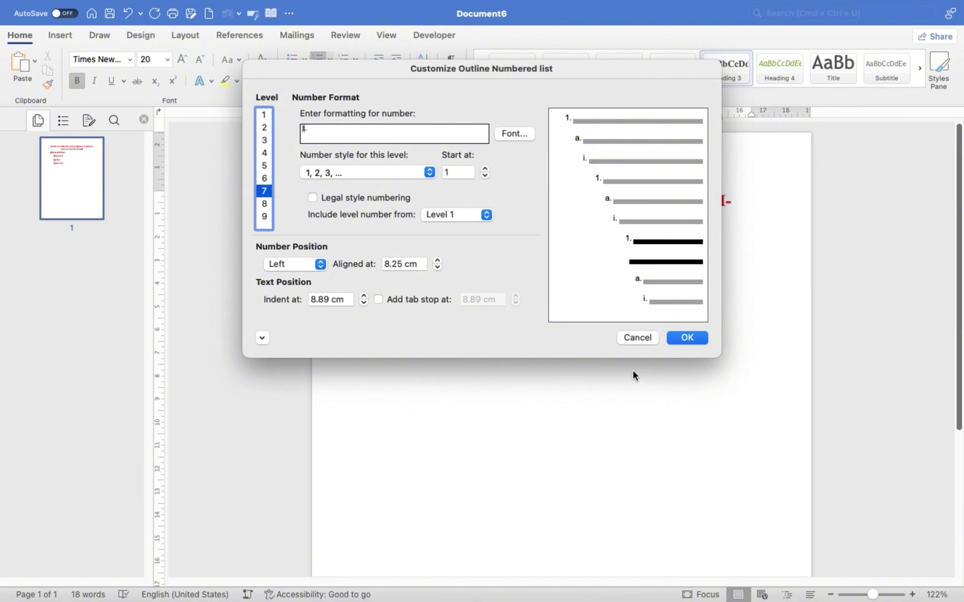
pyautogui.click(689, 337)
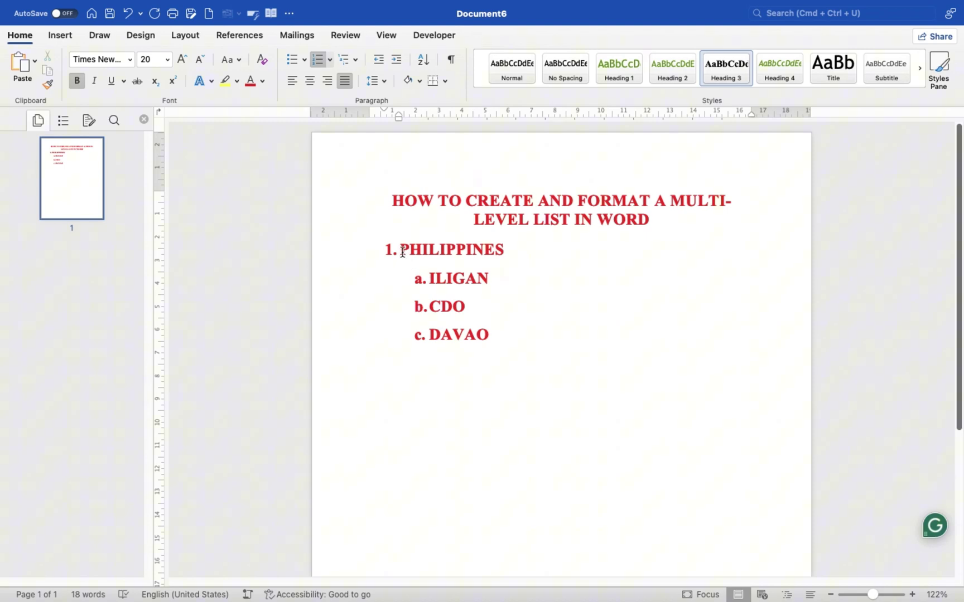
# Adjust the indent of 1. PHILIPPINES so it sits further out to the left
pyautogui.press('Tab')
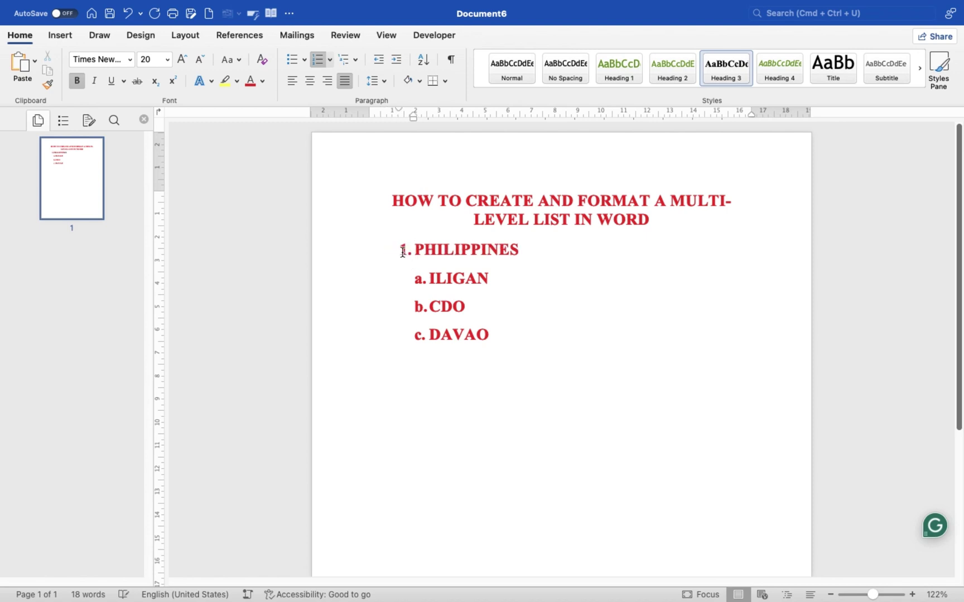
pyautogui.hotkey('shift', 'Tab')
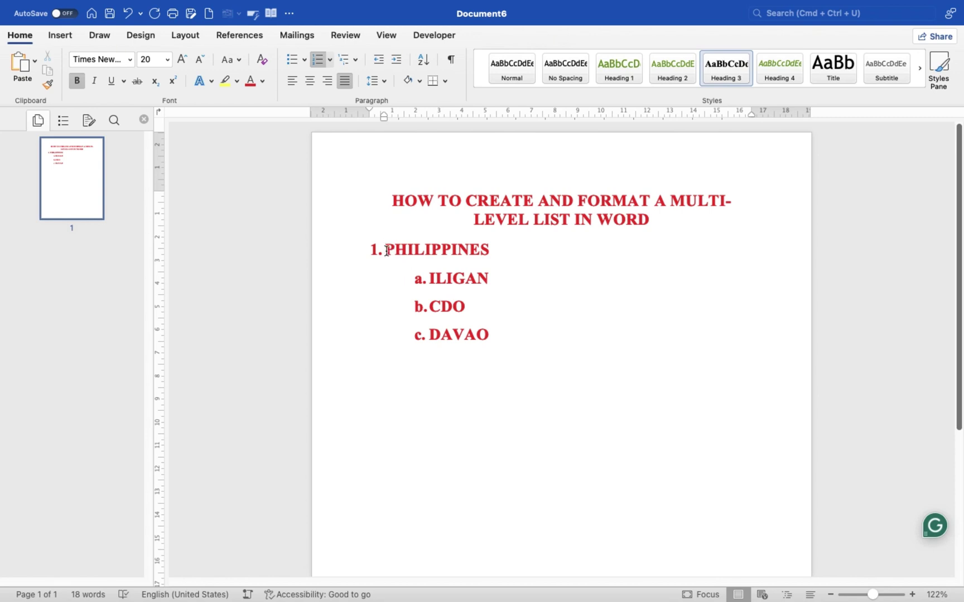
# Restart numbering on the lettered sub-items a–c from the a. marker's context menu
pyautogui.rightClick(385, 249)
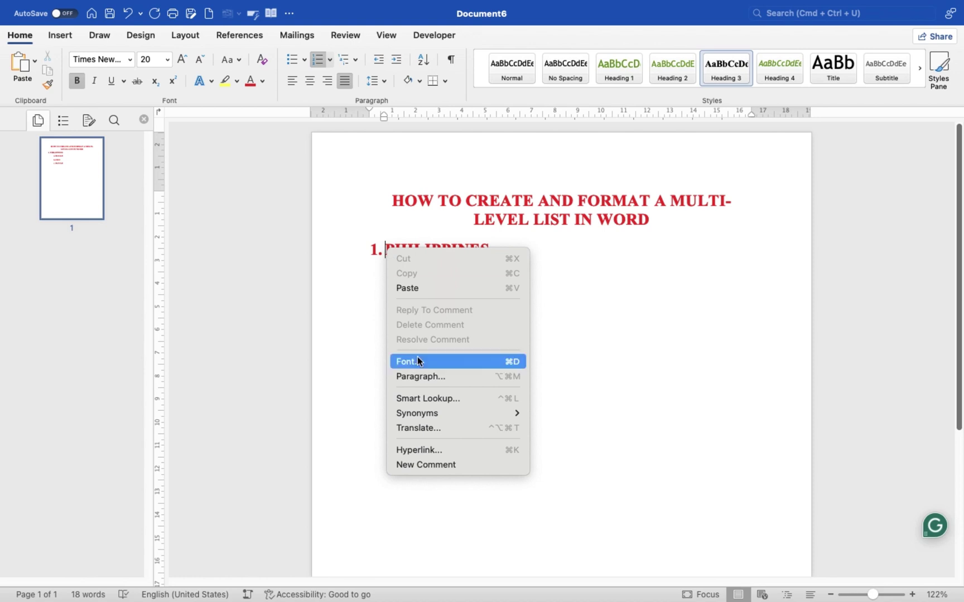
pyautogui.click(383, 297)
pyautogui.click(418, 279)
pyautogui.rightClick(418, 279)
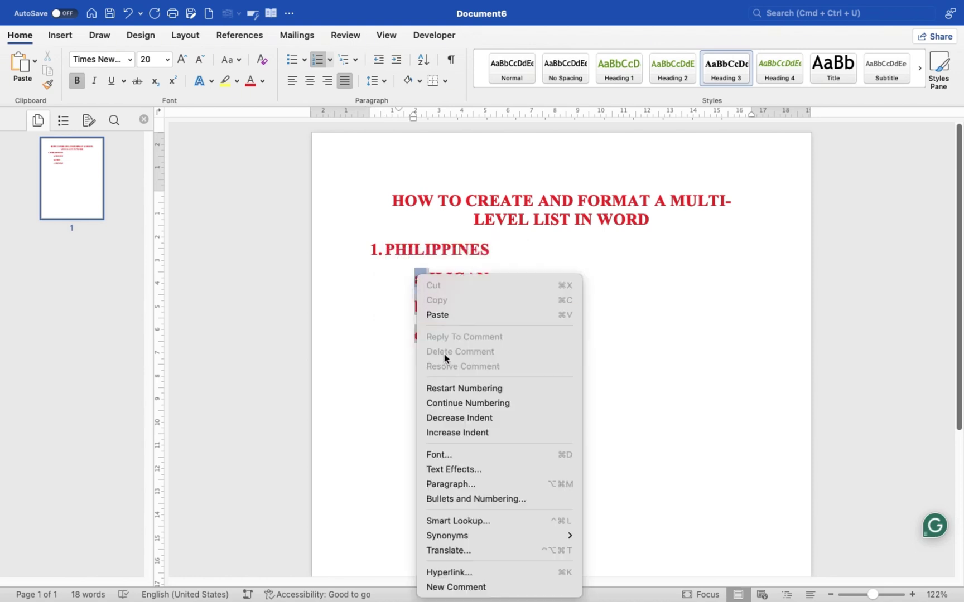
pyautogui.click(457, 388)
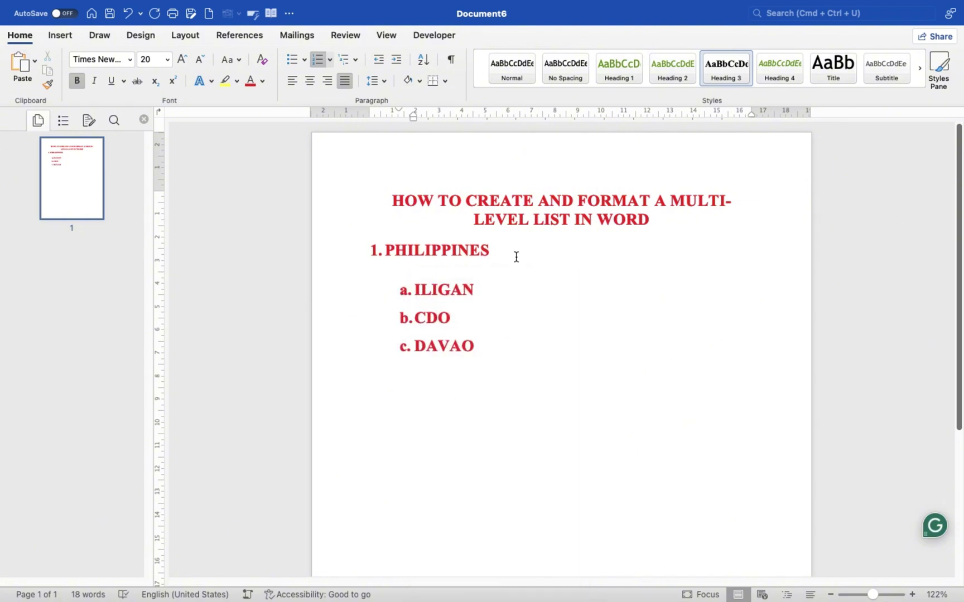